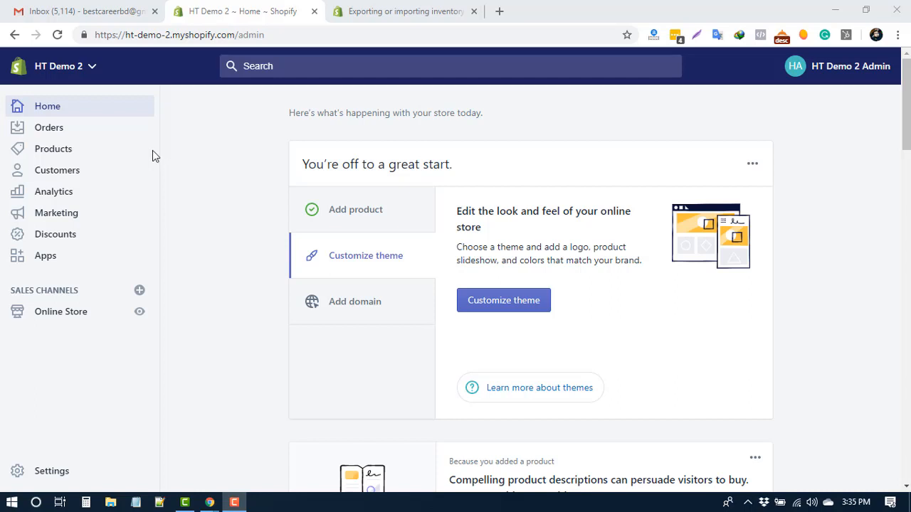
# Step: Open the store's product inventory list and look over the variants
pyautogui.click(60, 156)
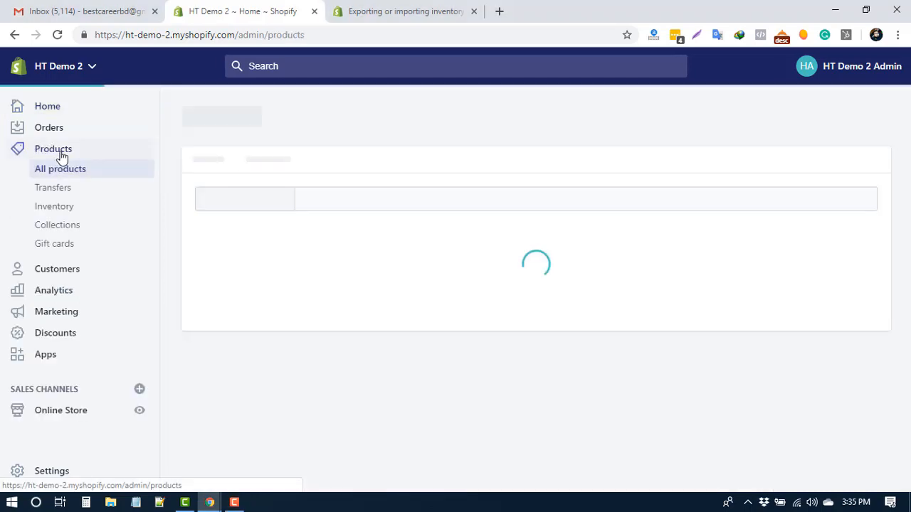
pyautogui.click(69, 212)
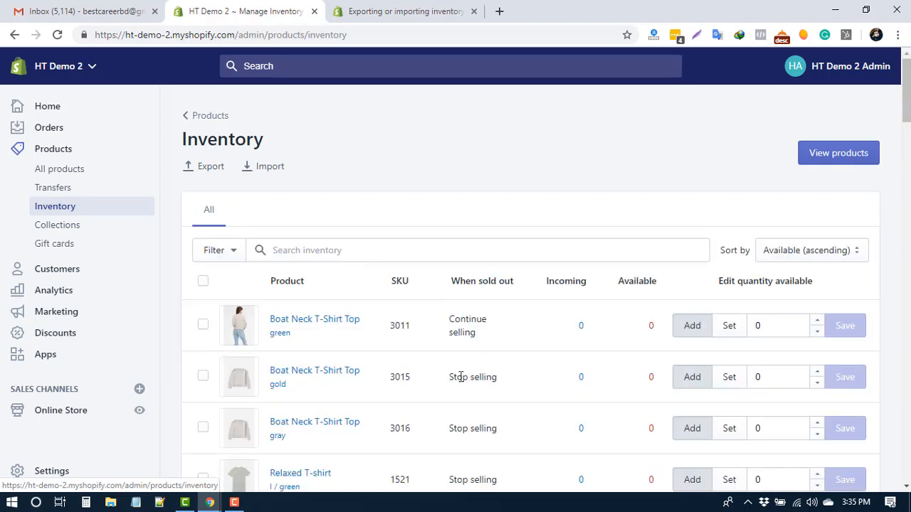
pyautogui.scroll(-1, 427, 372)
pyautogui.scroll(1, 427, 372)
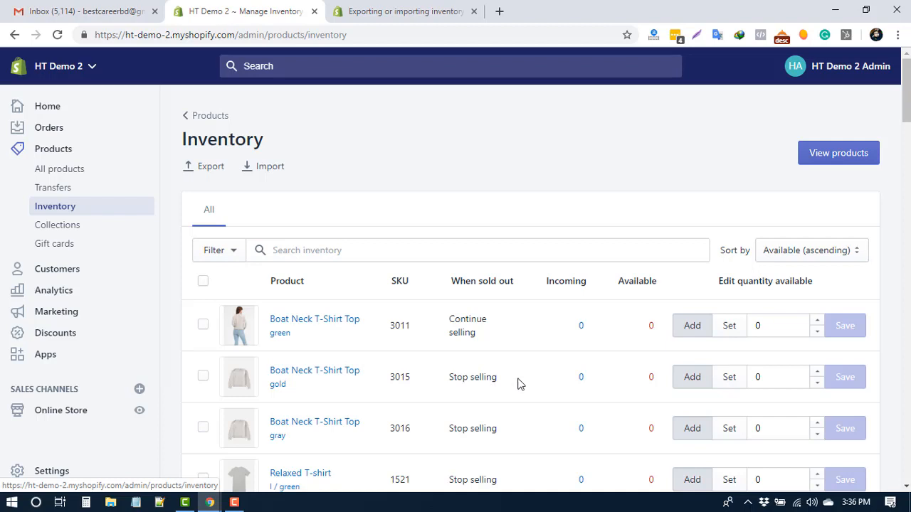
# Step: Set the gold Boat Neck T-Shirt Top variant to continue selling when out of stock, then clear its selection
pyautogui.click(203, 377)
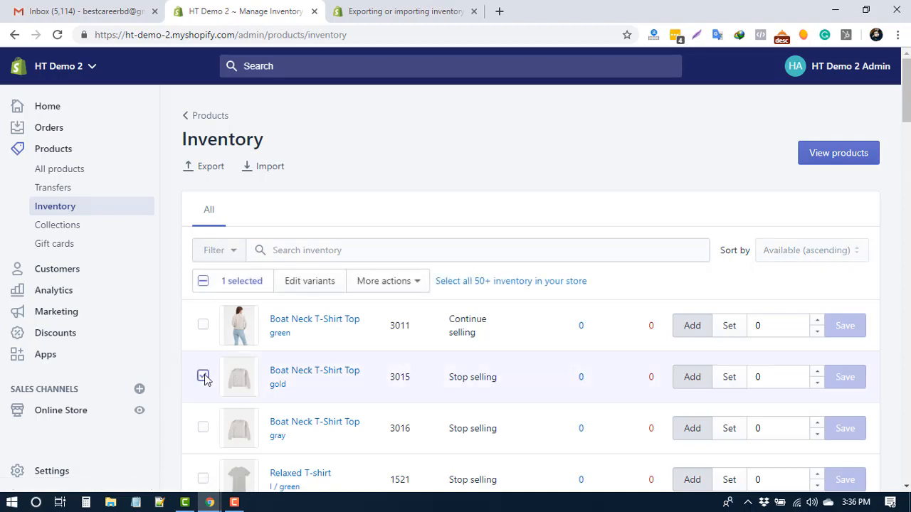
pyautogui.click(417, 286)
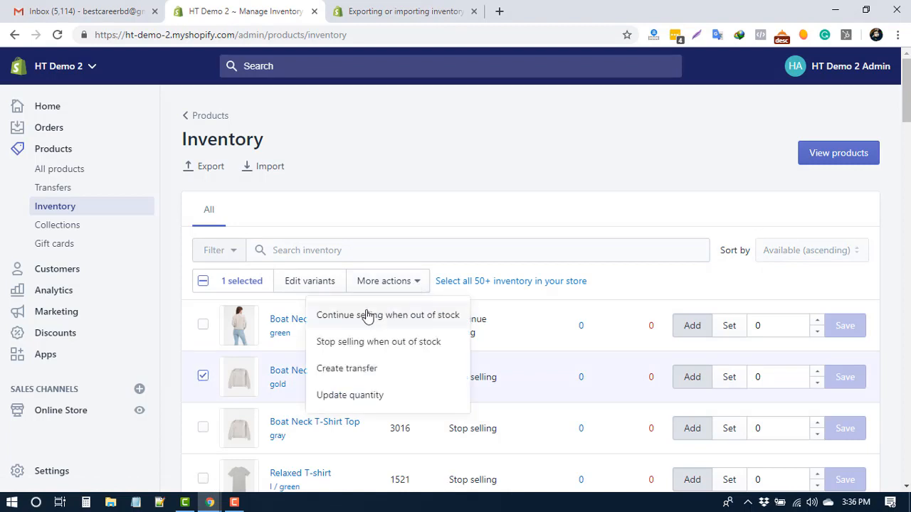
pyautogui.click(430, 326)
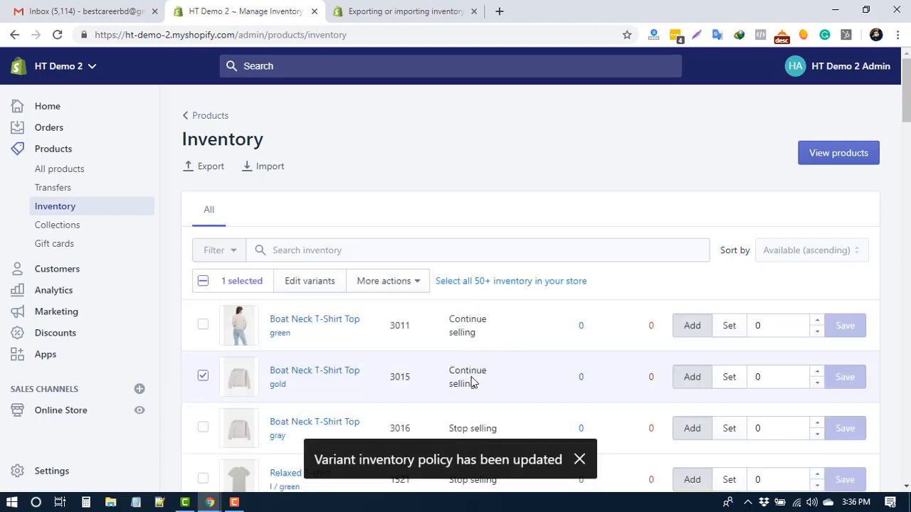
pyautogui.click(202, 376)
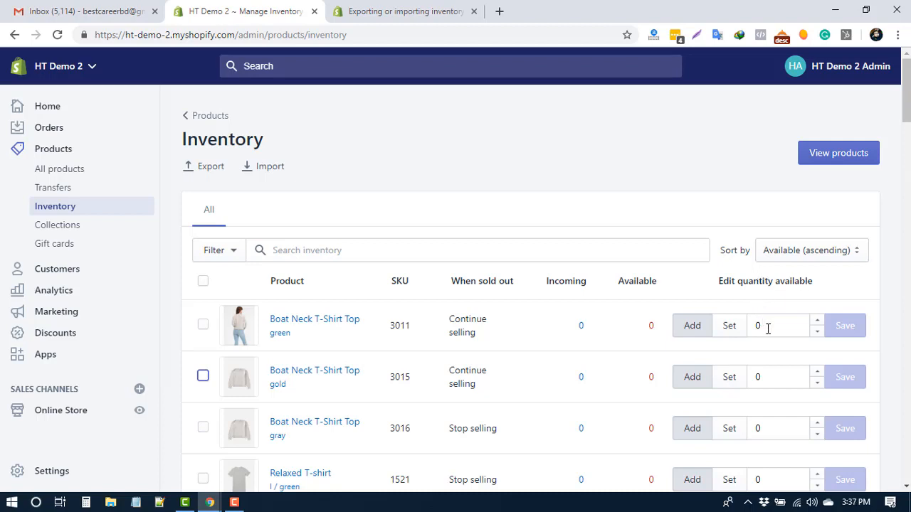
# Step: Set the available quantity of the green Boat Neck T-Shirt Top to 10 and save it
pyautogui.click(730, 331)
pyautogui.click(727, 326)
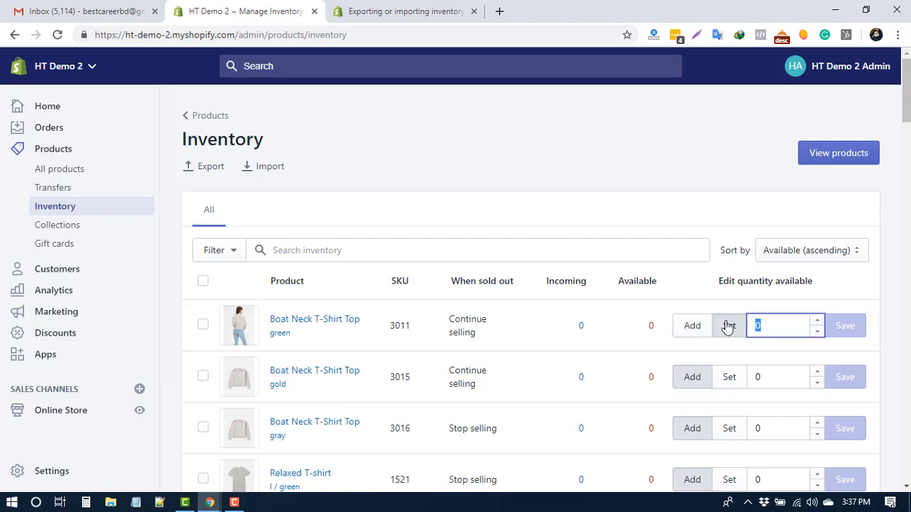
pyautogui.write('10')
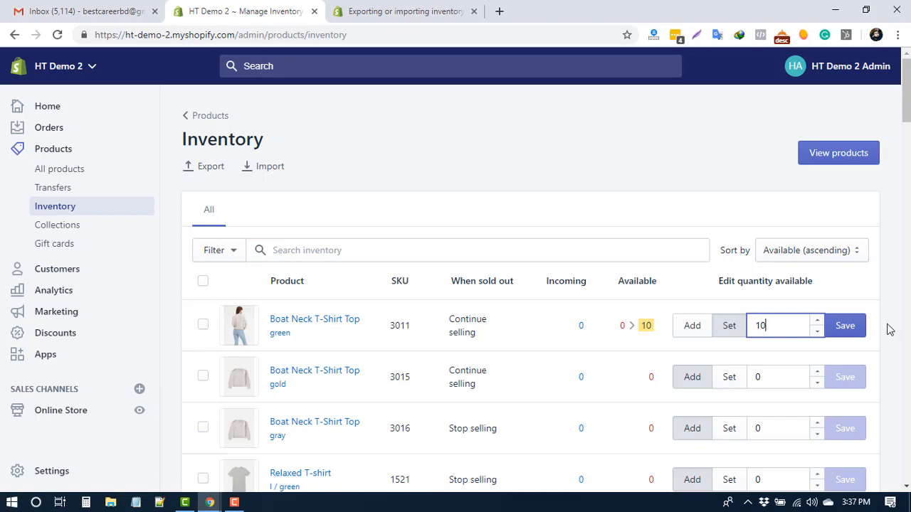
pyautogui.click(858, 330)
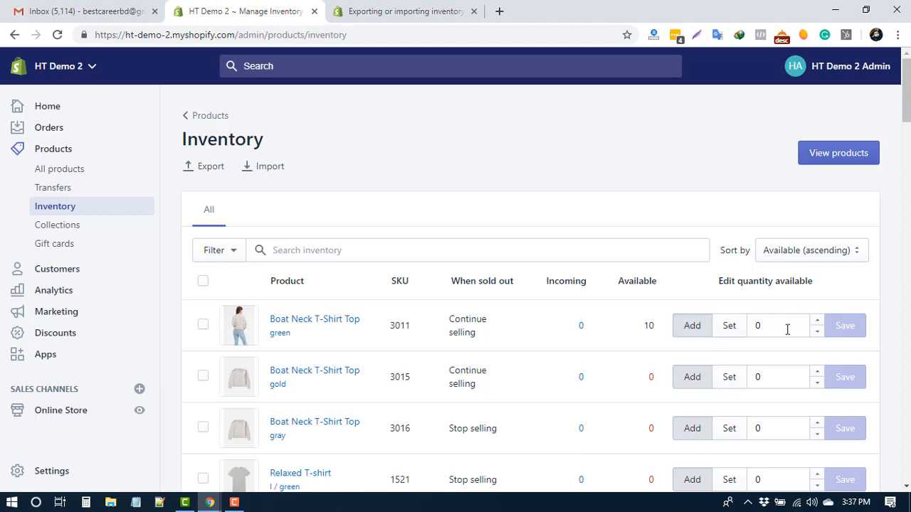
# Step: Add 5 to the available quantity of the green Boat Neck T-Shirt Top and save it
pyautogui.click(723, 326)
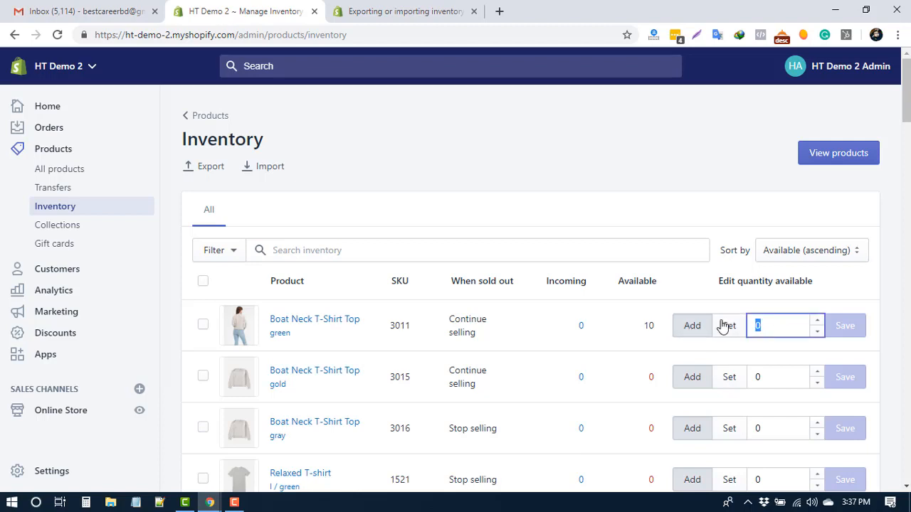
pyautogui.write('5')
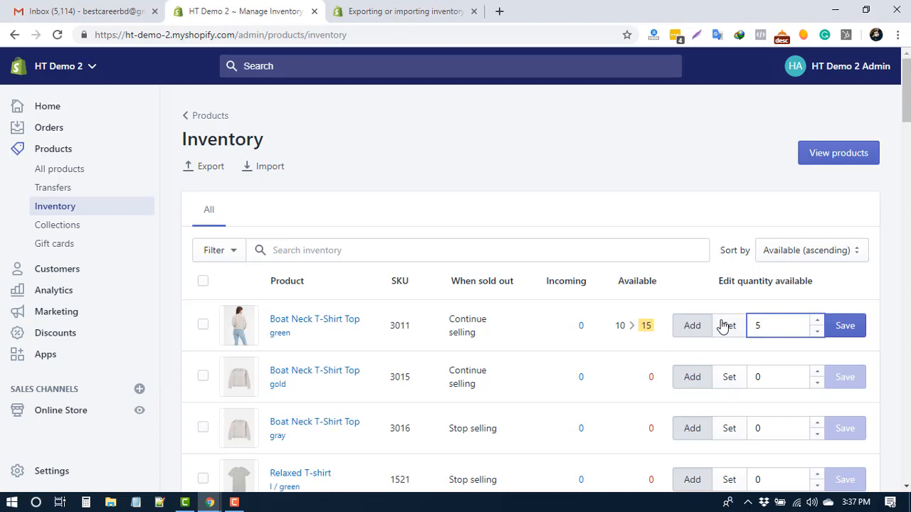
pyautogui.click(844, 326)
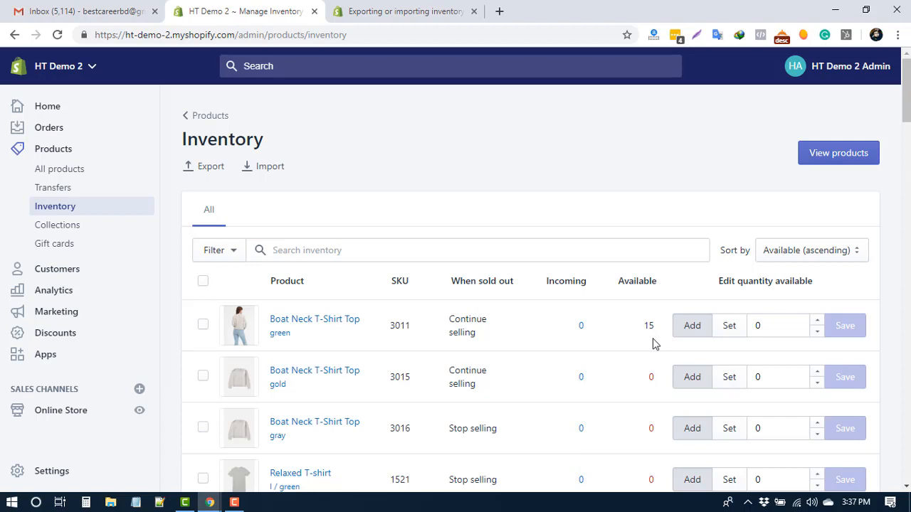
# Step: Set the available quantity of the green Boat Neck T-Shirt Top to 14 and save it
pyautogui.click(729, 328)
pyautogui.click(772, 326)
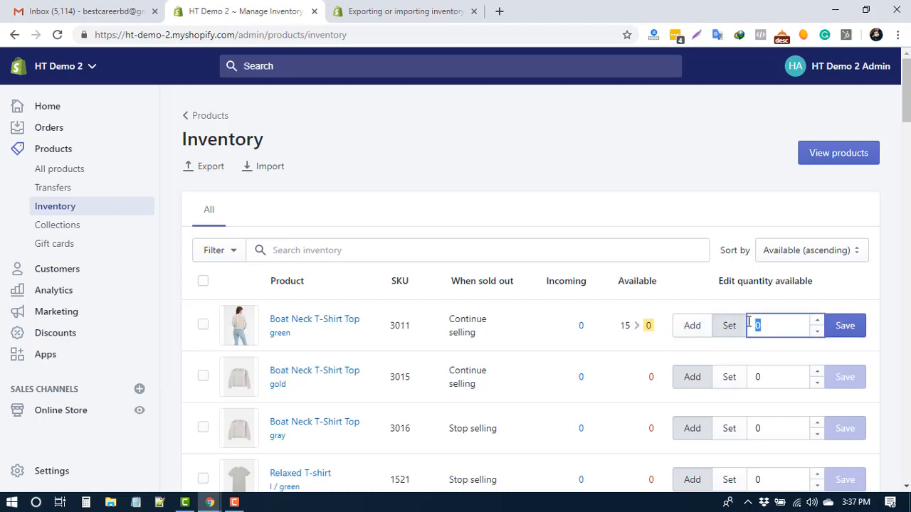
pyautogui.write('14')
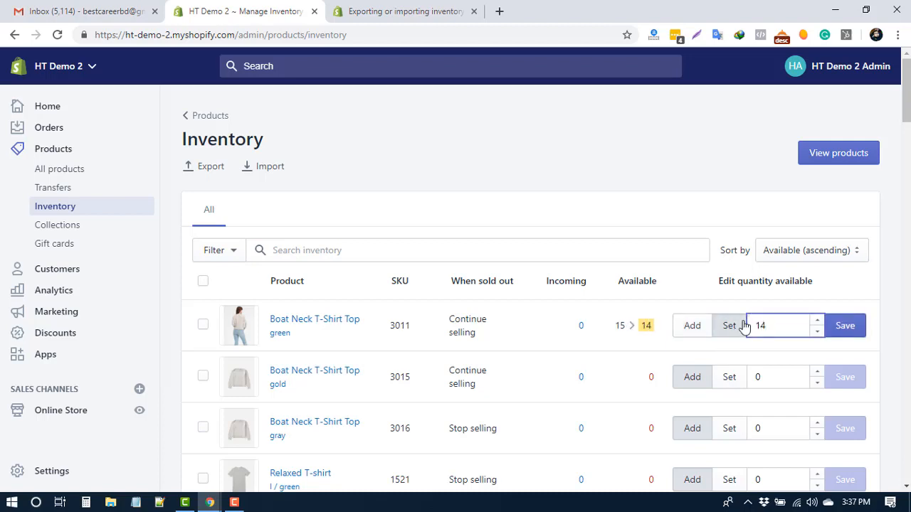
pyautogui.press('Return')
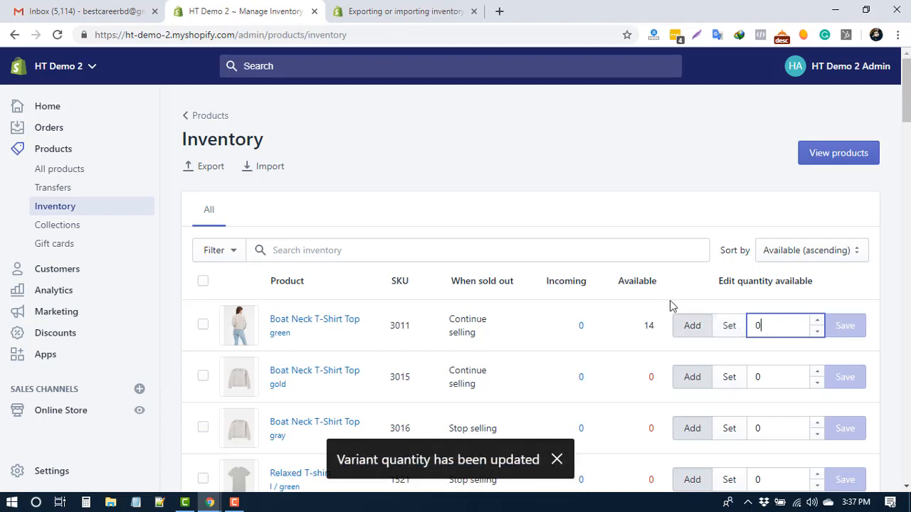
pyautogui.click(636, 341)
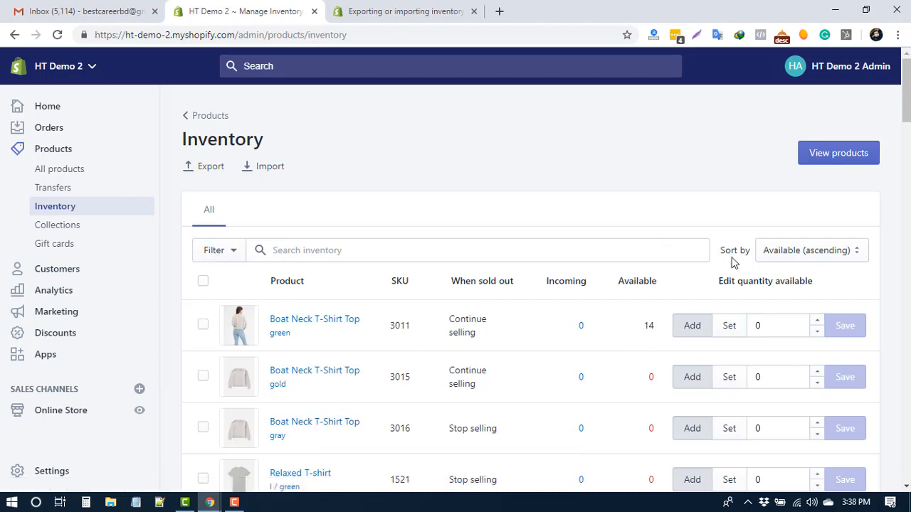
# Step: Filter the inventory by availability to items available on Online Store and sort it by Available (descending)
pyautogui.click(219, 255)
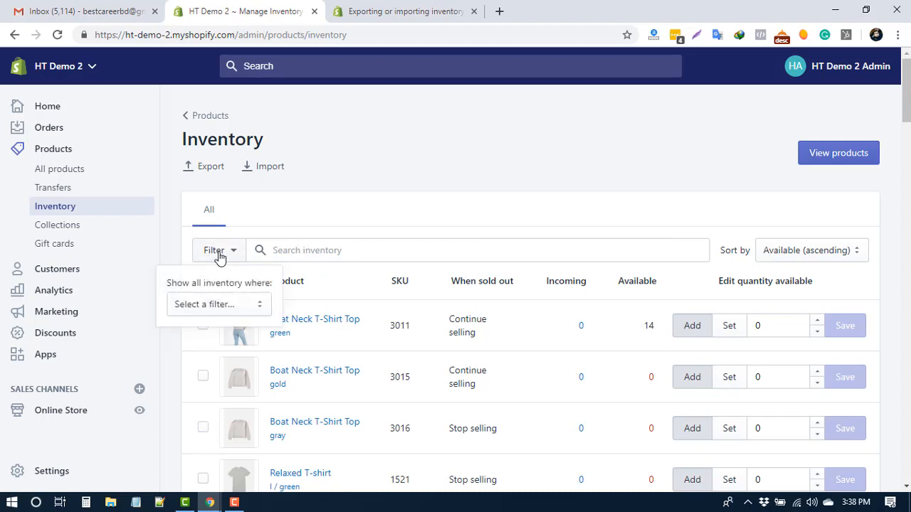
pyautogui.click(216, 304)
pyautogui.click(211, 334)
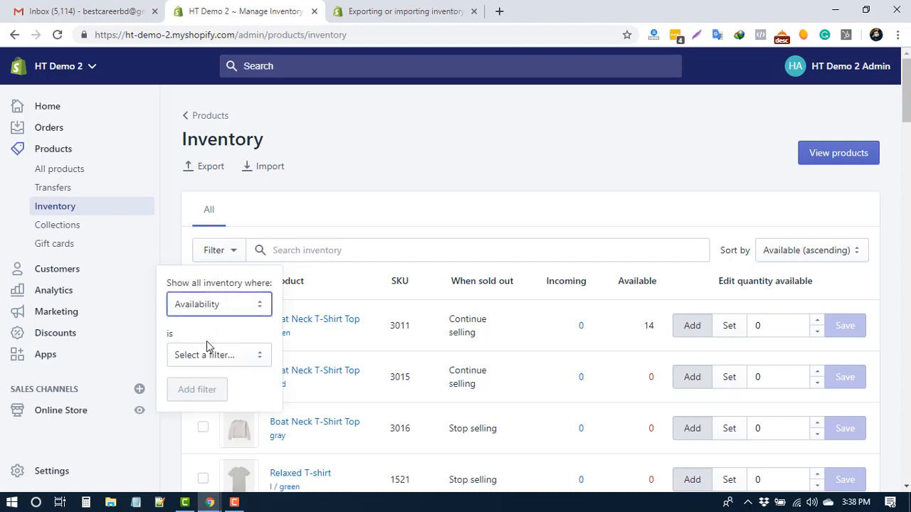
pyautogui.click(203, 356)
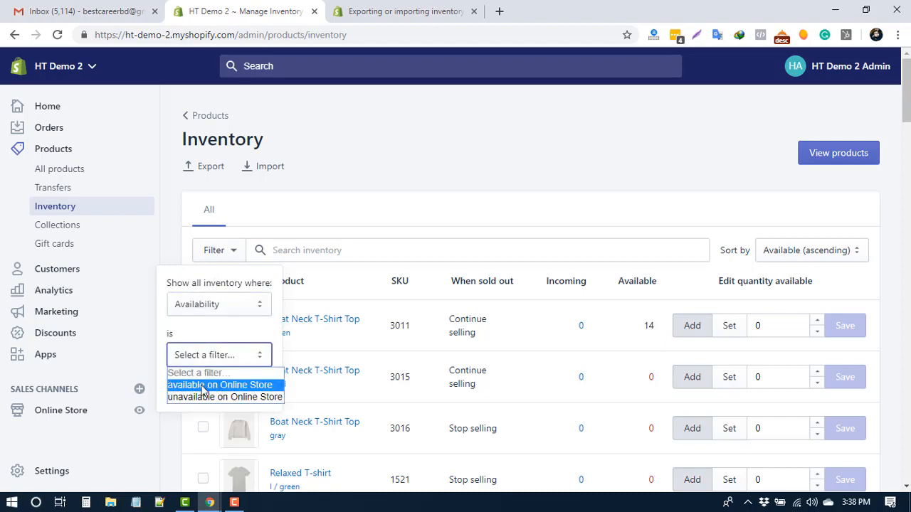
pyautogui.click(203, 387)
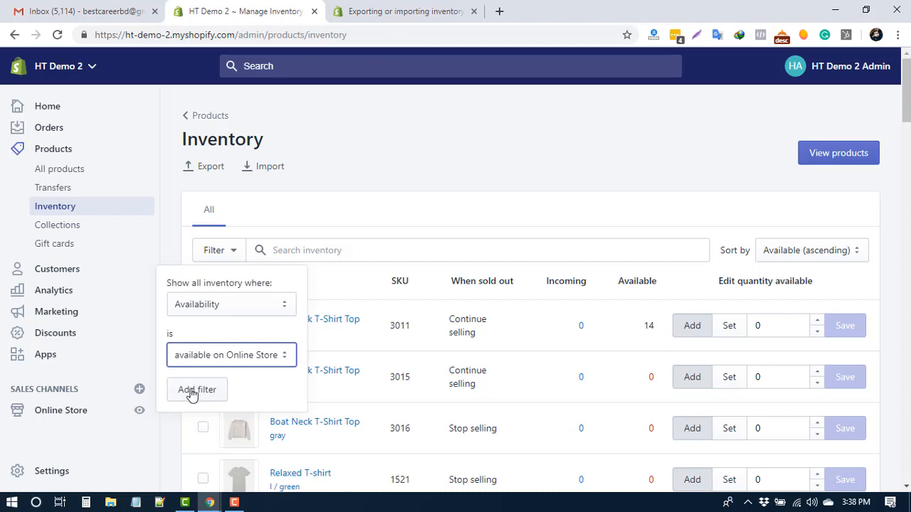
pyautogui.click(192, 390)
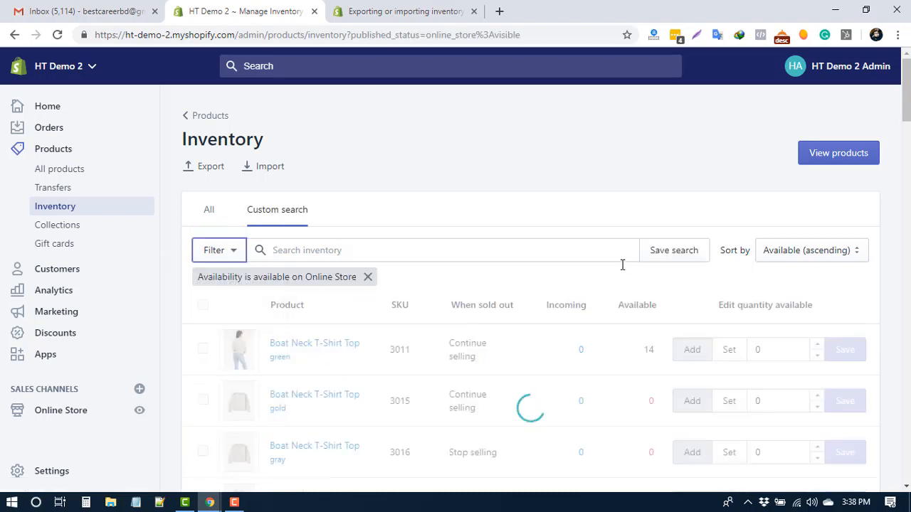
pyautogui.click(818, 252)
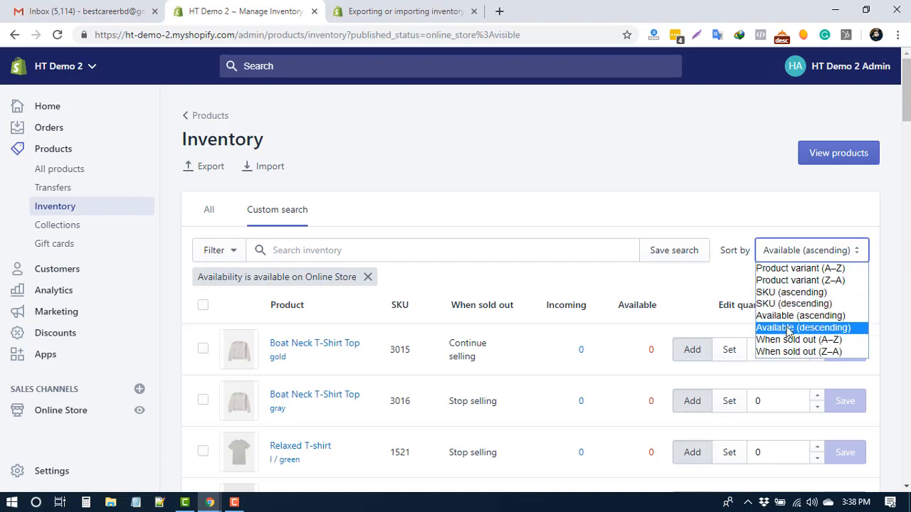
pyautogui.click(823, 329)
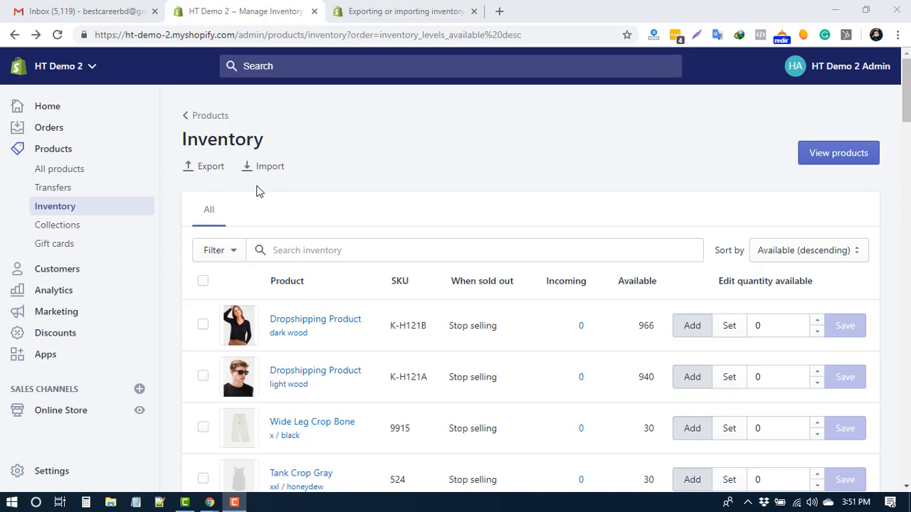
# Step: Export the current page of variants as a CSV for Excel and save it as inventory_export.csv in the Pictures folder
pyautogui.click(208, 171)
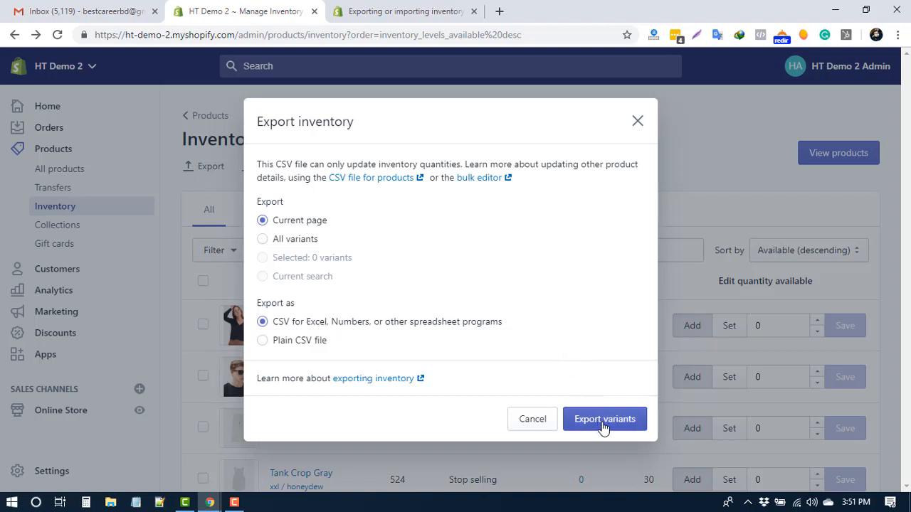
pyautogui.click(605, 423)
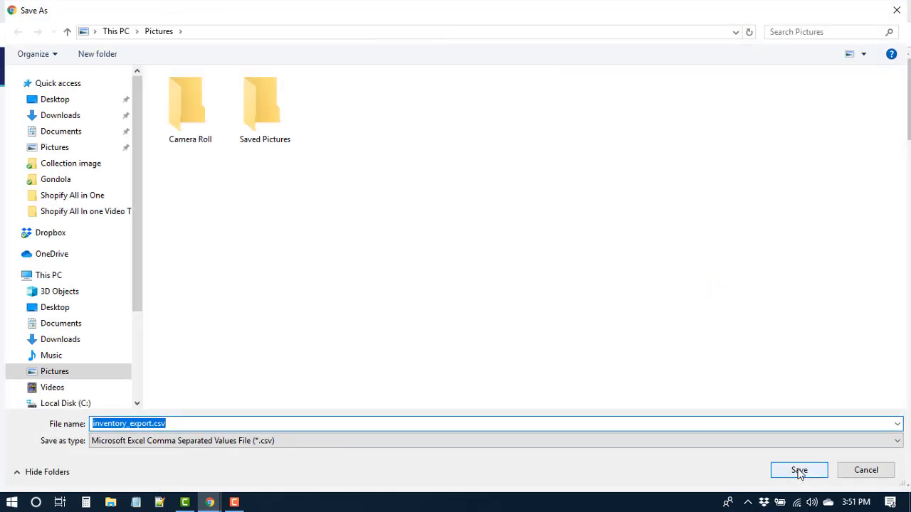
pyautogui.click(796, 473)
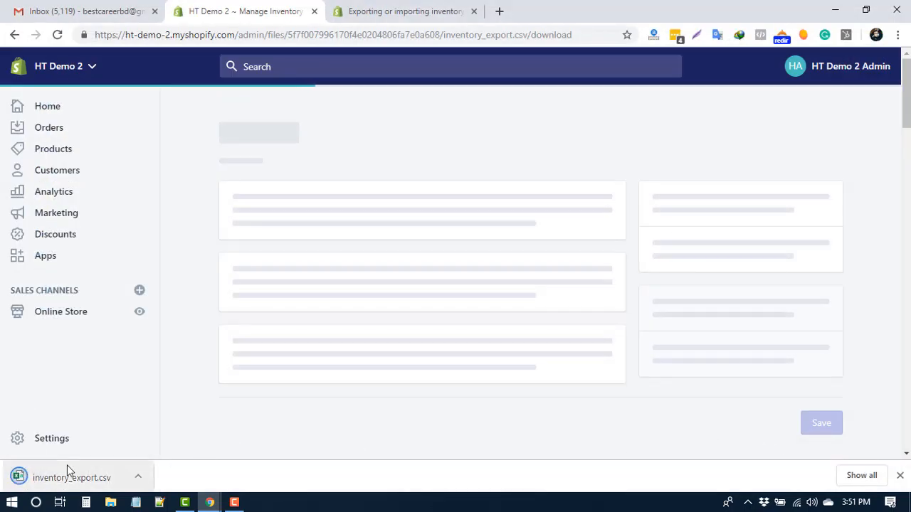
# Step: Open the exported inventory_export.csv in Excel and widen column J to fit its location header
pyautogui.click(68, 477)
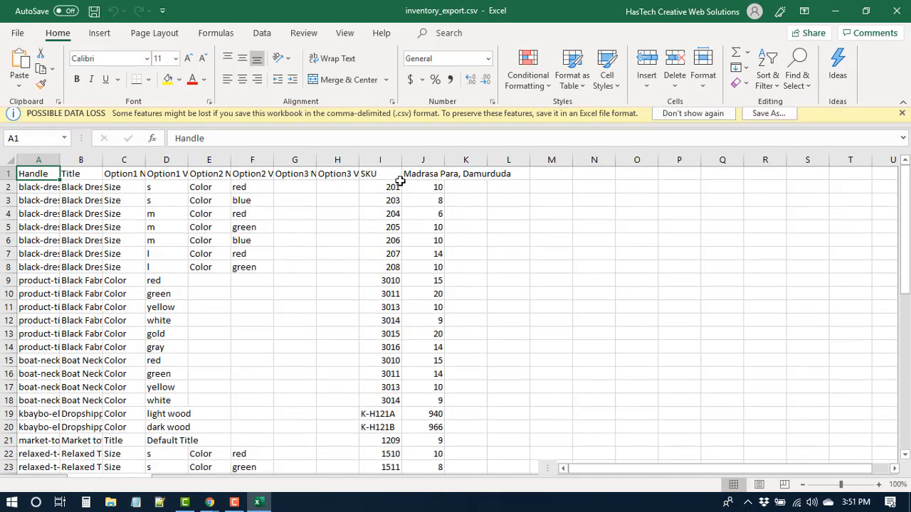
pyautogui.click(437, 180)
pyautogui.click(469, 178)
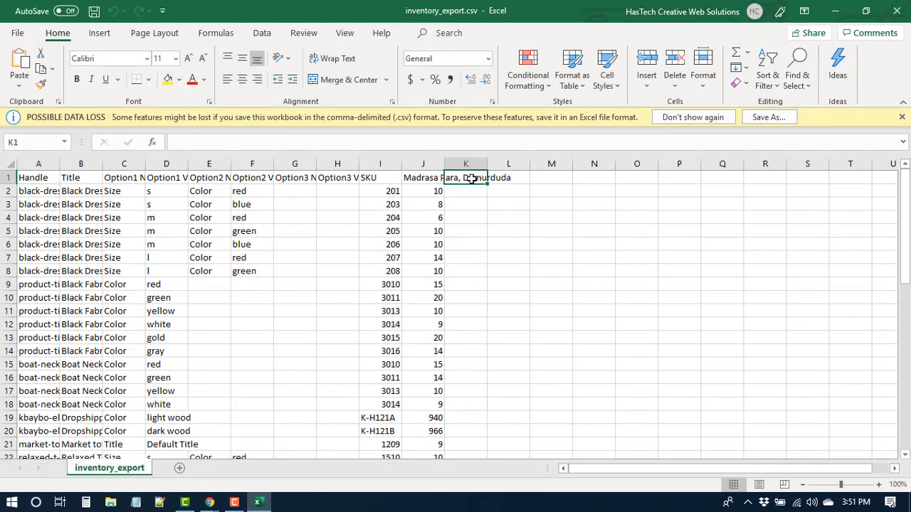
pyautogui.click(429, 180)
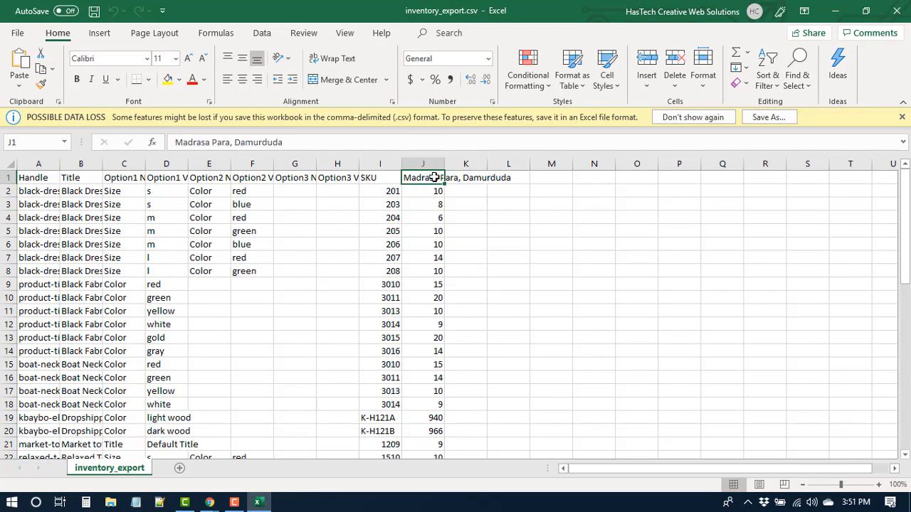
pyautogui.moveTo(444, 163); pyautogui.dragTo(527, 163)
pyautogui.click(509, 204)
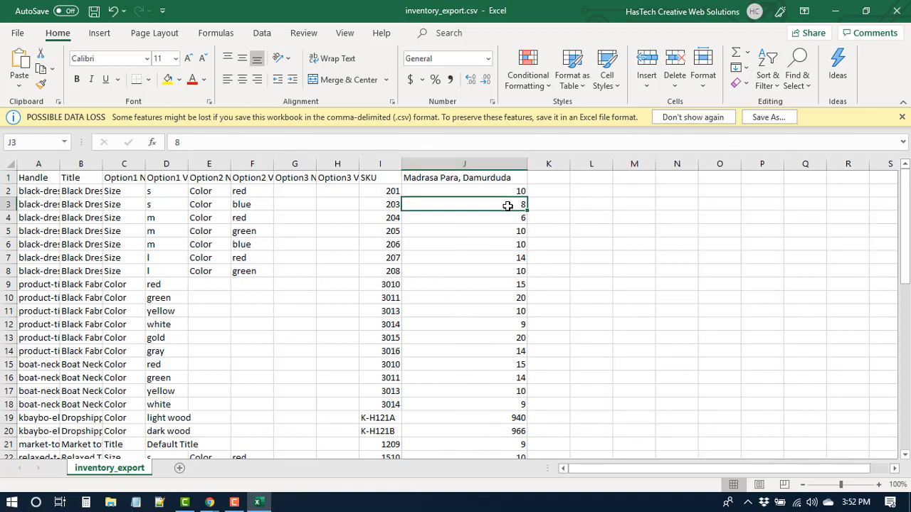
# Step: Set the quantity of the Skinny Jeans row (SKU 1415) in cell J37 to 40
pyautogui.scroll(-1, 508, 301)
pyautogui.scroll(-8, 514, 412)
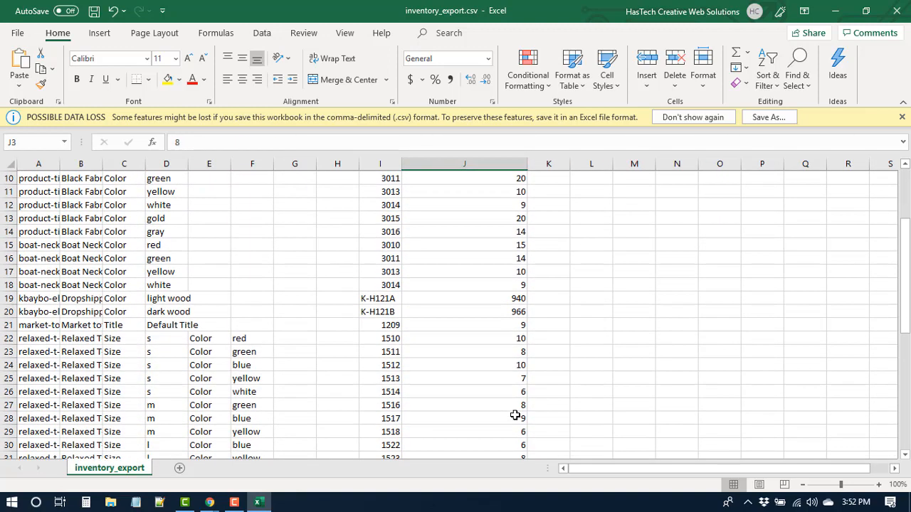
pyautogui.scroll(-1, 520, 368)
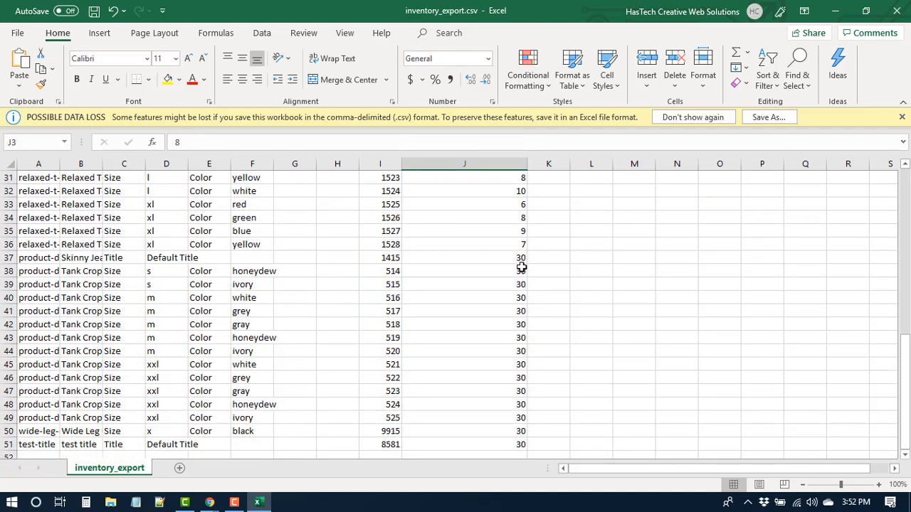
pyautogui.click(522, 259)
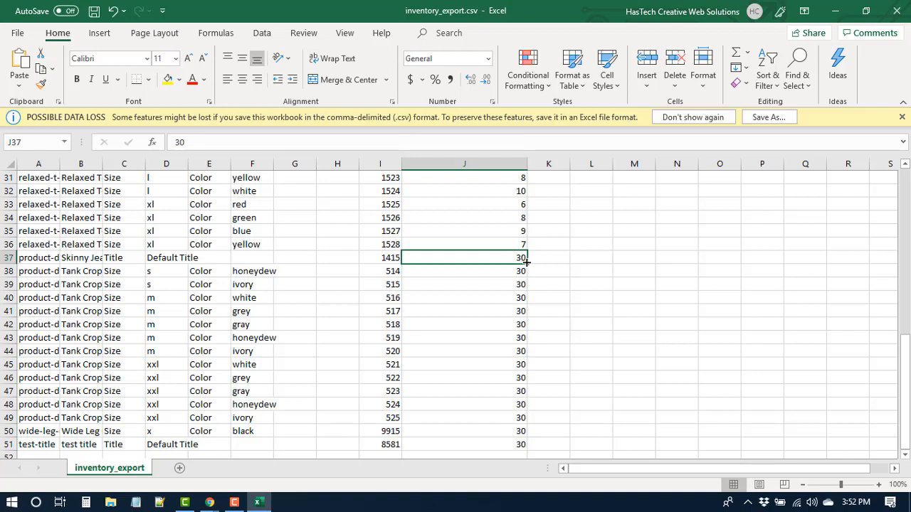
pyautogui.moveTo(527, 263); pyautogui.dragTo(524, 260)
pyautogui.doubleClick(522, 258)
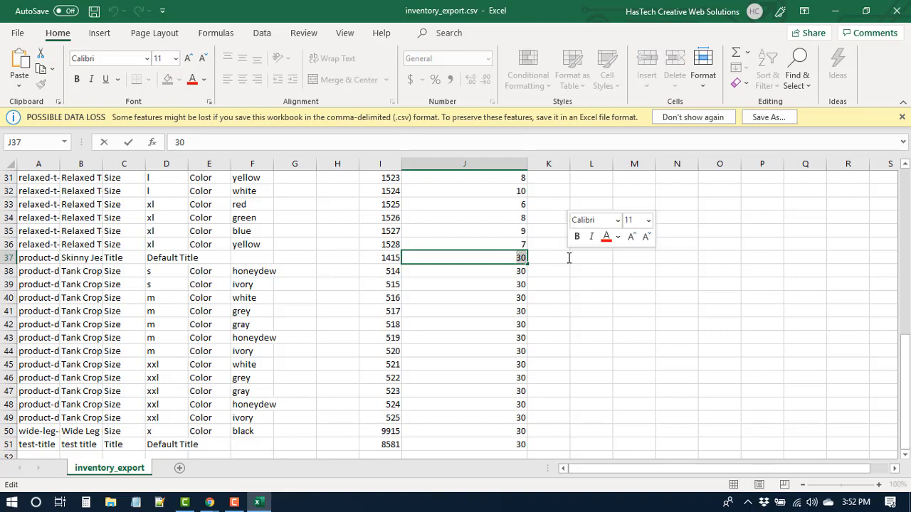
pyautogui.write('4')
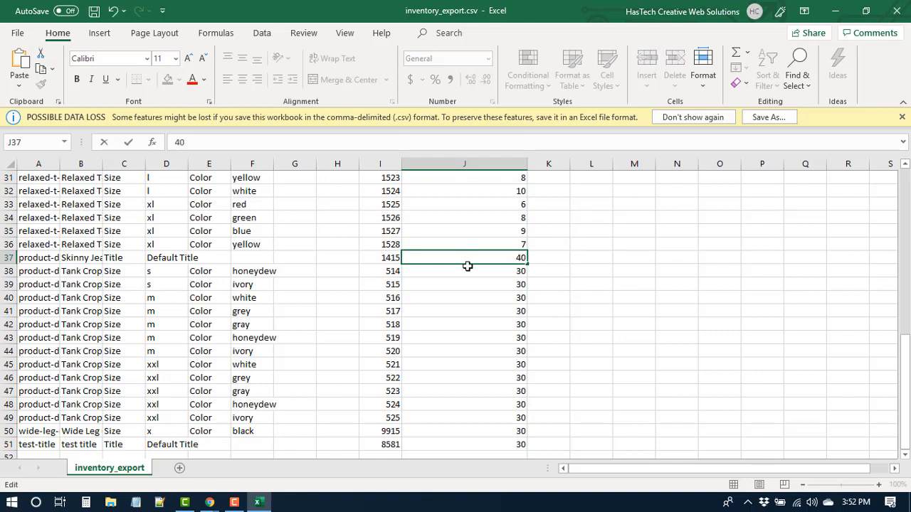
pyautogui.press('Return')
# Step: Fill the quantity 40 from J37 down through J51
pyautogui.click(512, 259)
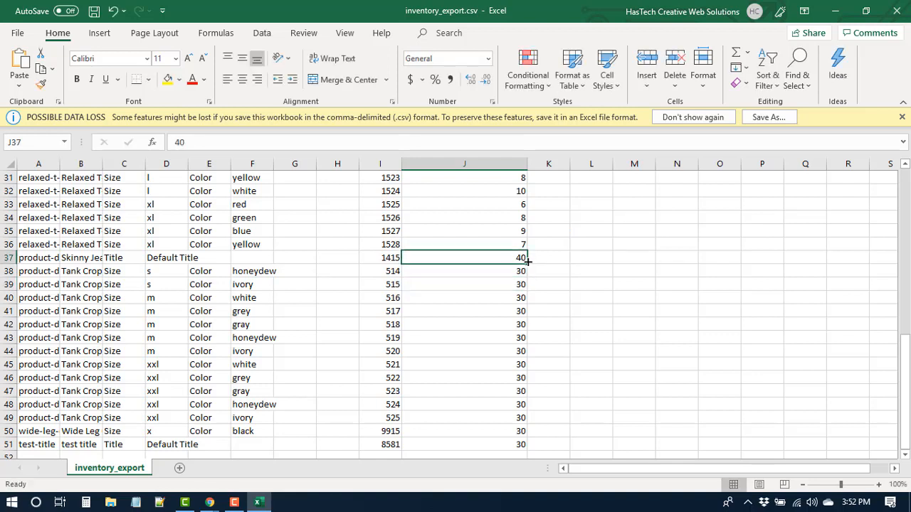
pyautogui.moveTo(528, 261); pyautogui.dragTo(520, 443)
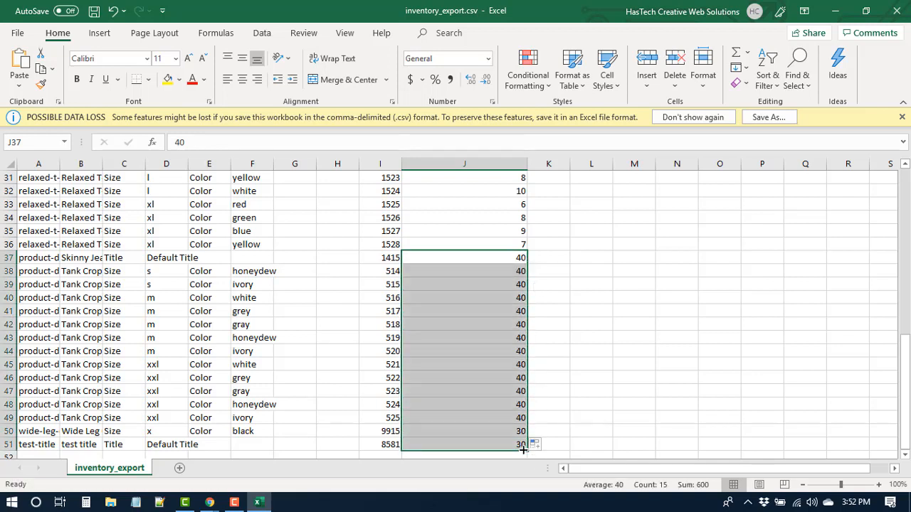
pyautogui.click(573, 376)
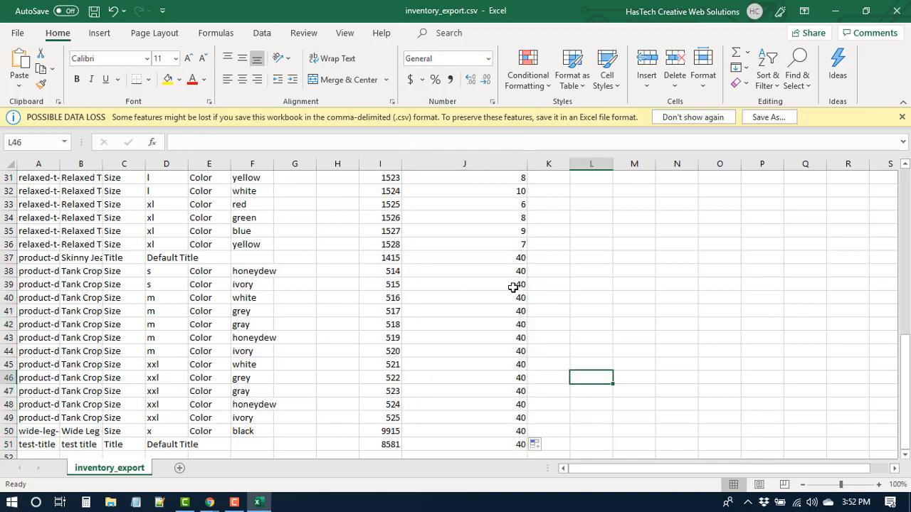
# Step: Save inventory_export.csv, close Excel and return to the Inventory page in the Shopify admin
pyautogui.click(94, 11)
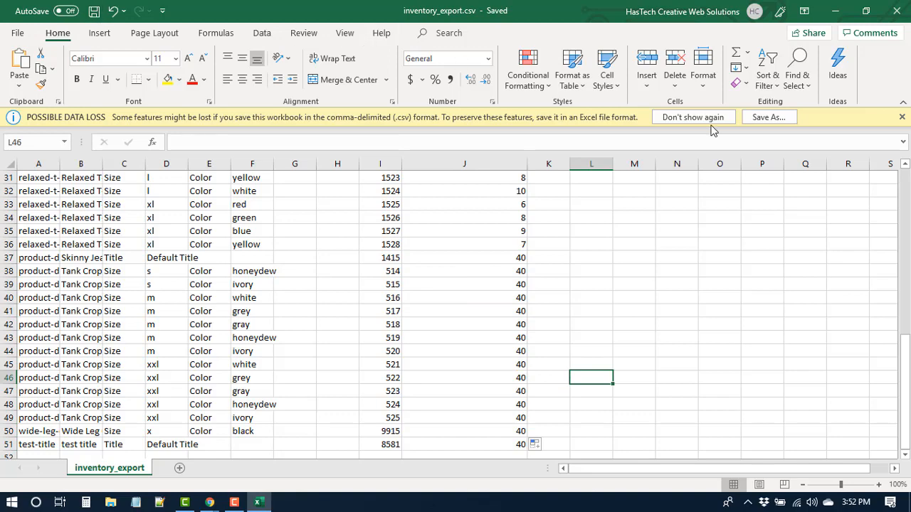
pyautogui.click(897, 10)
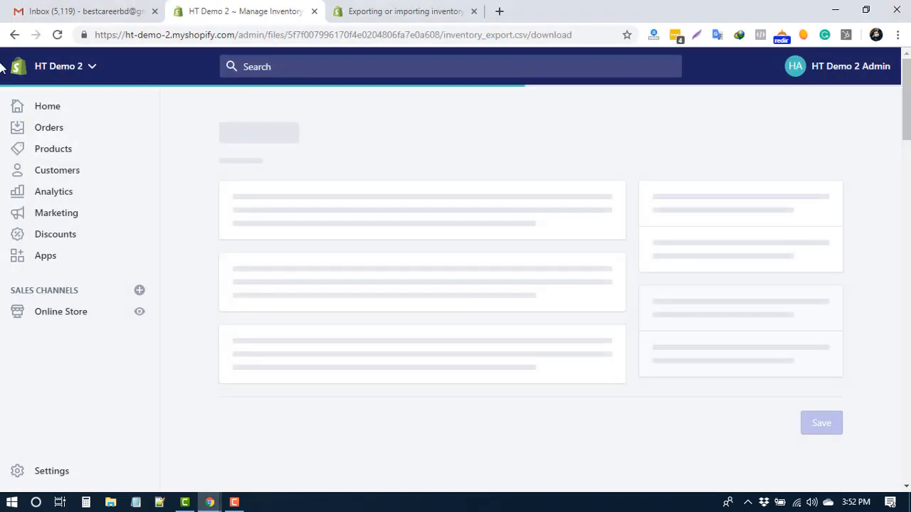
pyautogui.click(9, 35)
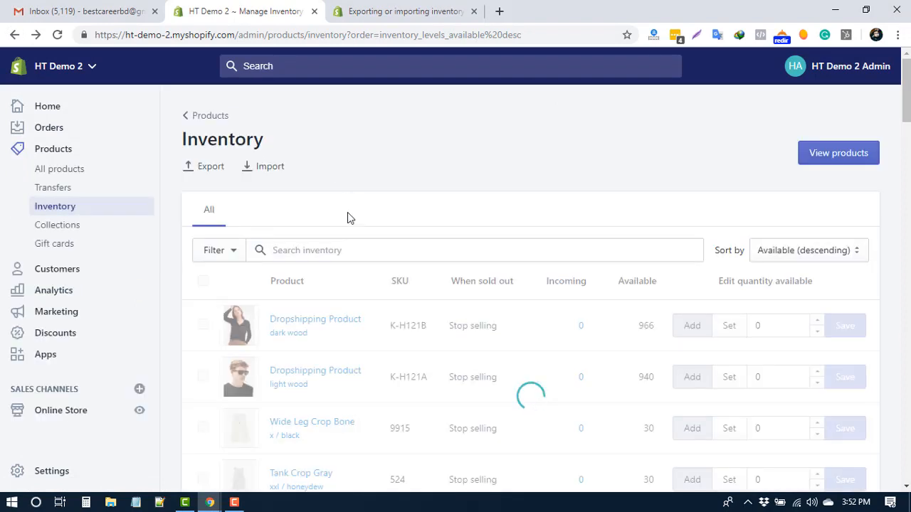
# Step: Import inventory_export.csv from the Pictures folder to overwrite the inventory quantities
pyautogui.click(265, 173)
pyautogui.click(459, 303)
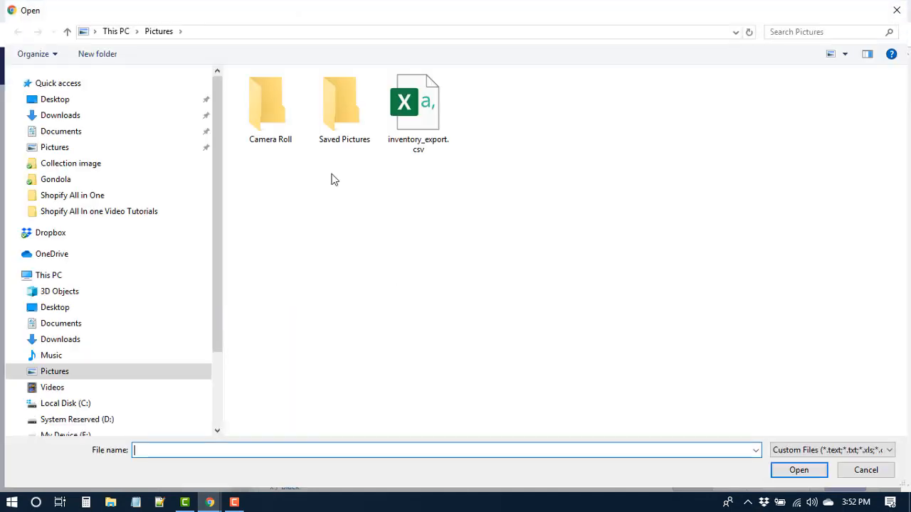
pyautogui.click(431, 122)
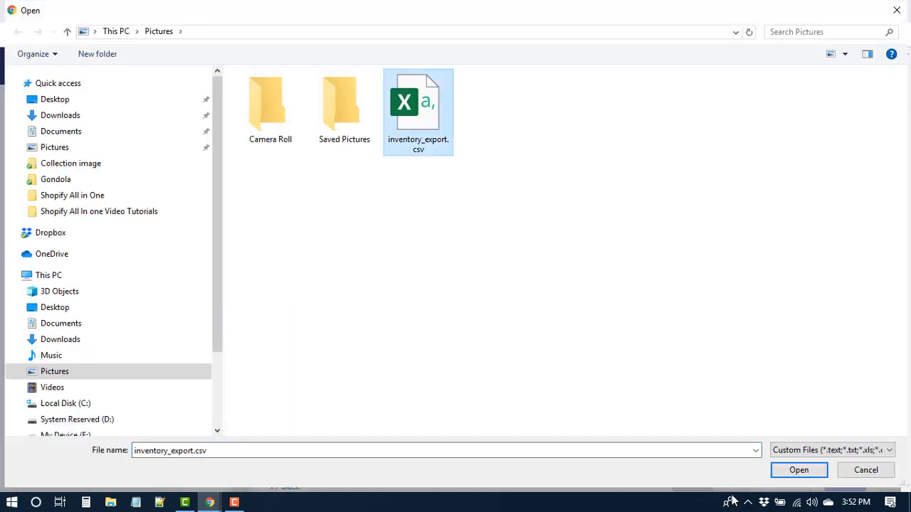
pyautogui.click(807, 473)
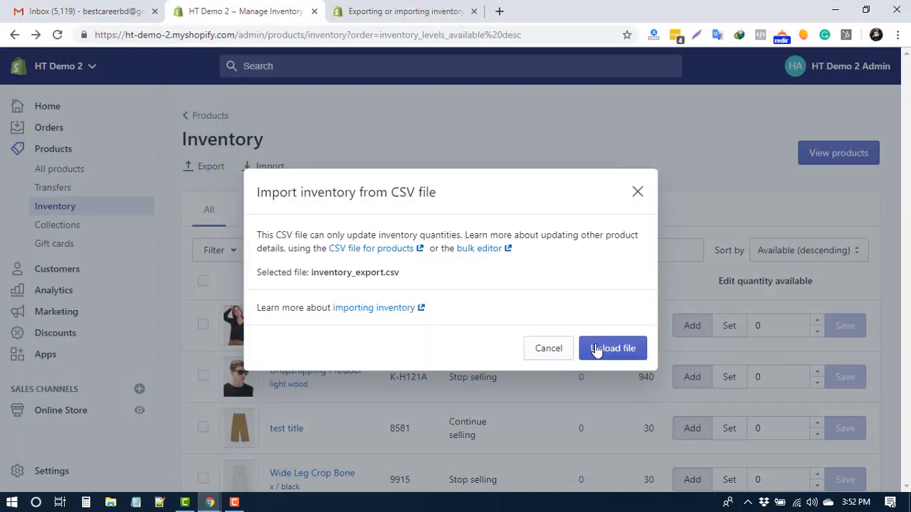
pyautogui.click(596, 351)
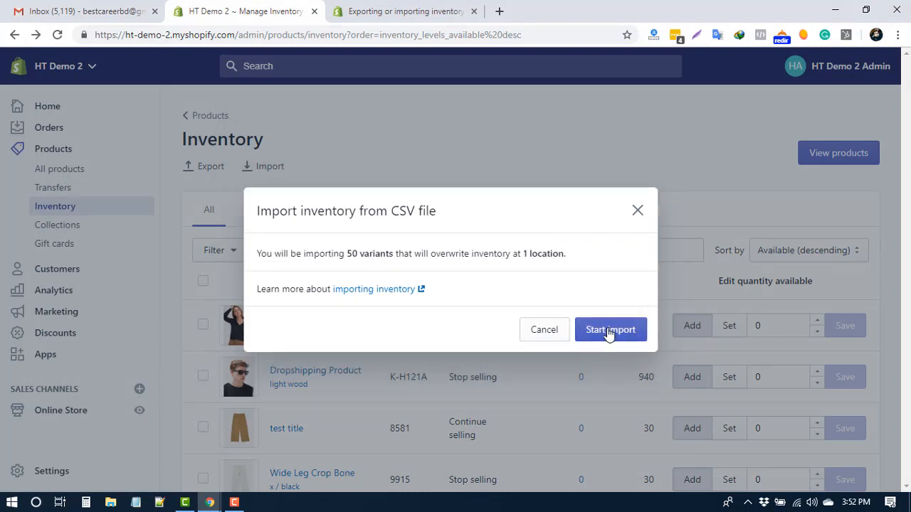
pyautogui.click(603, 332)
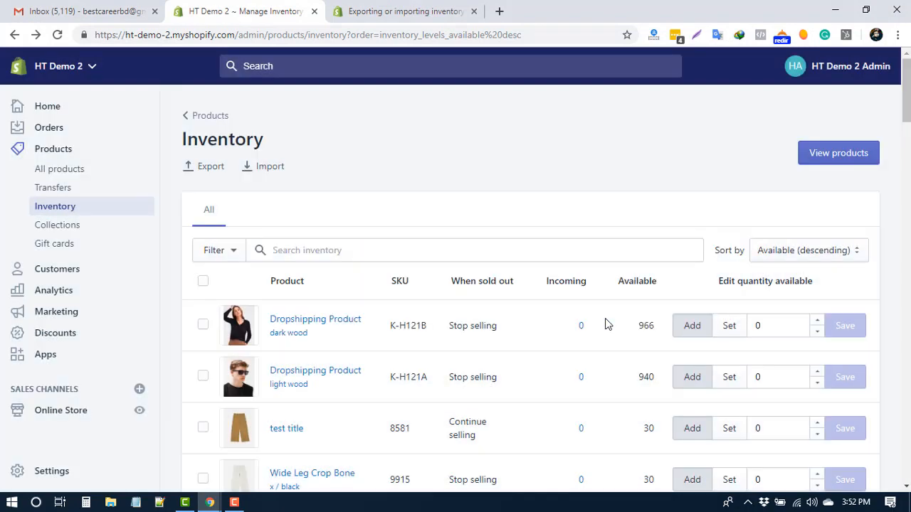
# Step: Check the available quantities of the imported variants in the inventory list
pyautogui.scroll(-4, 594, 398)
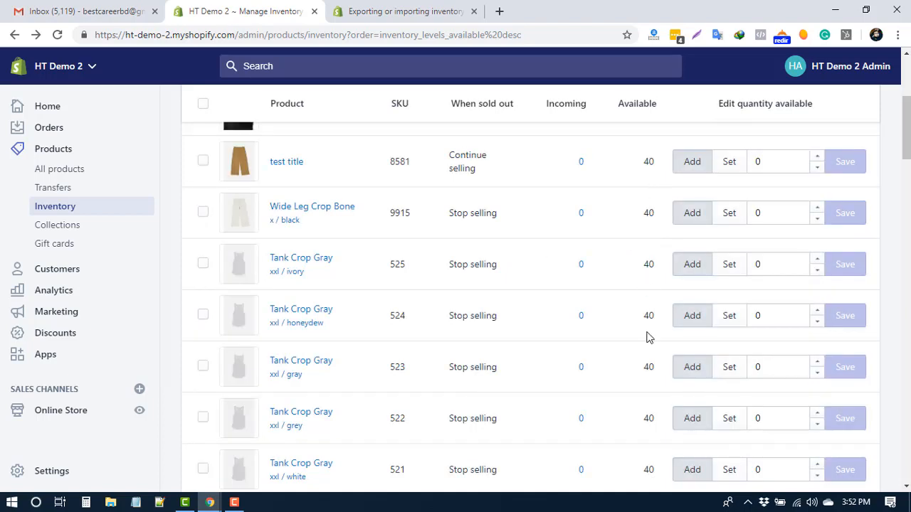
pyautogui.scroll(1, 655, 427)
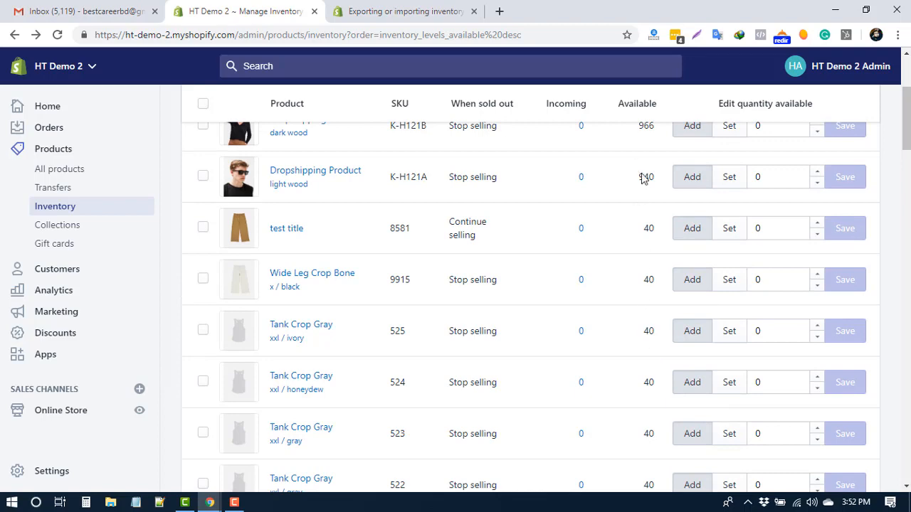
pyautogui.scroll(-1, 653, 253)
pyautogui.scroll(-4, 641, 403)
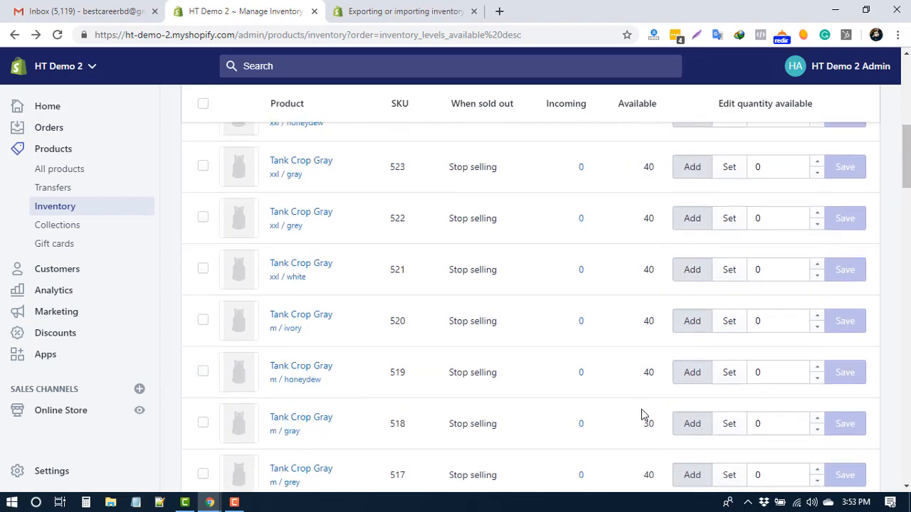
pyautogui.scroll(4, 641, 417)
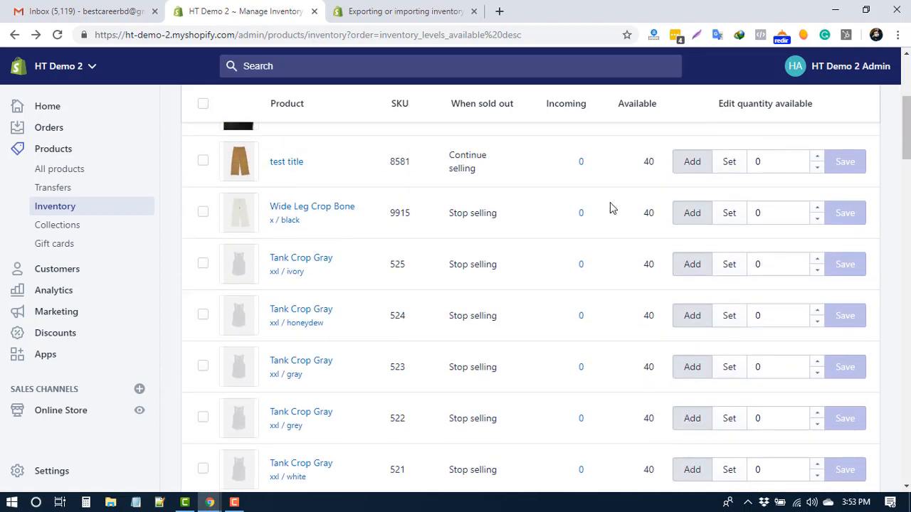